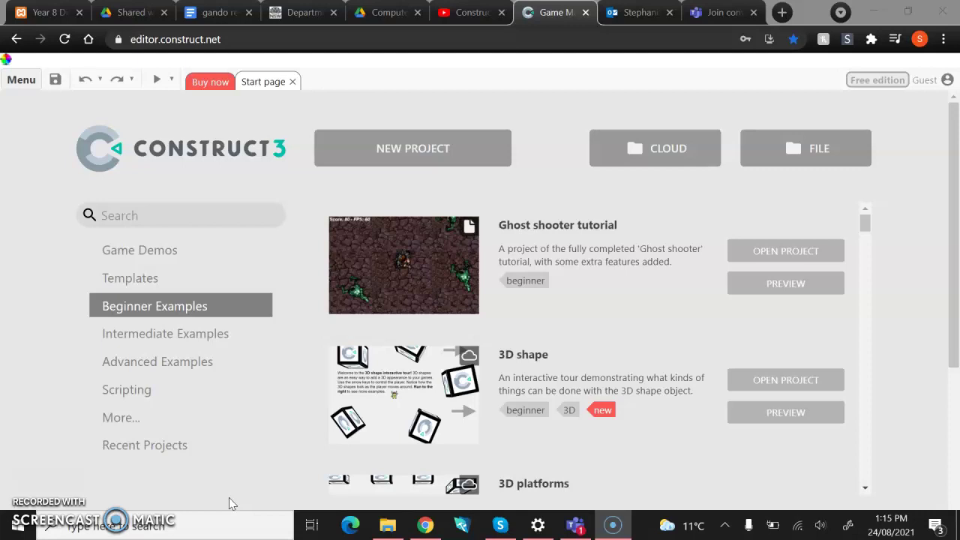
Open the saved game project from the Computer Studies Year 7 folder on Google Drive
{"action": "left_click", "coordinate": [667, 167]}
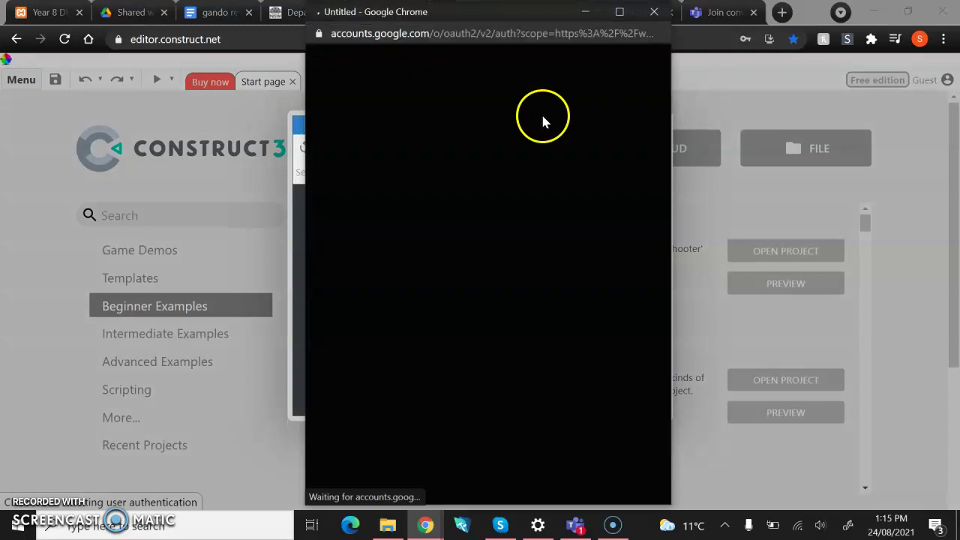
{"action": "left_click", "coordinate": [392, 225]}
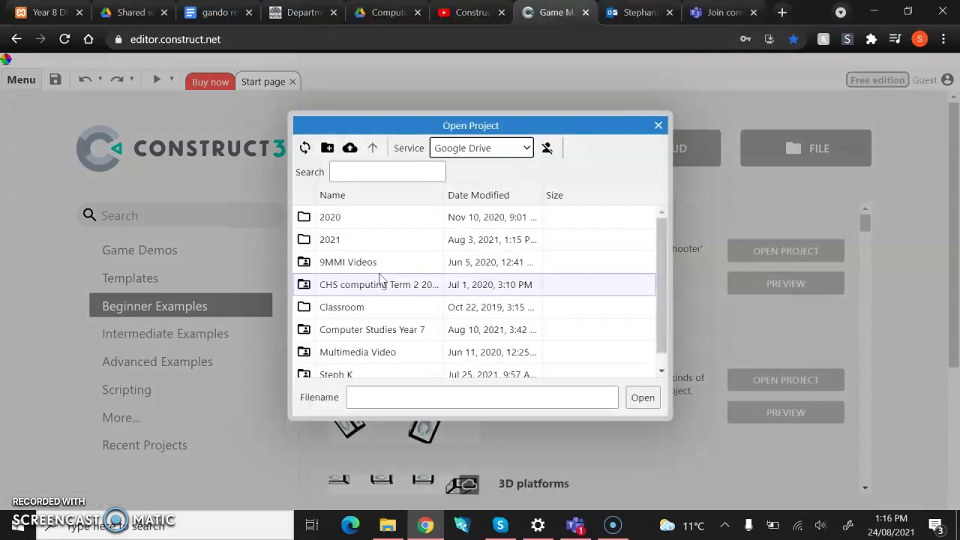
{"action": "double_click", "coordinate": [368, 331]}
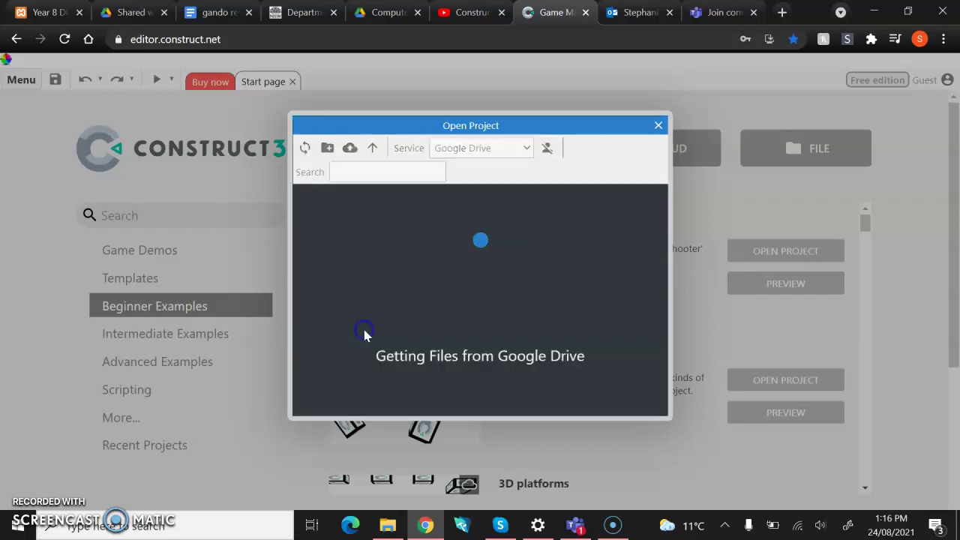
{"action": "double_click", "coordinate": [334, 217]}
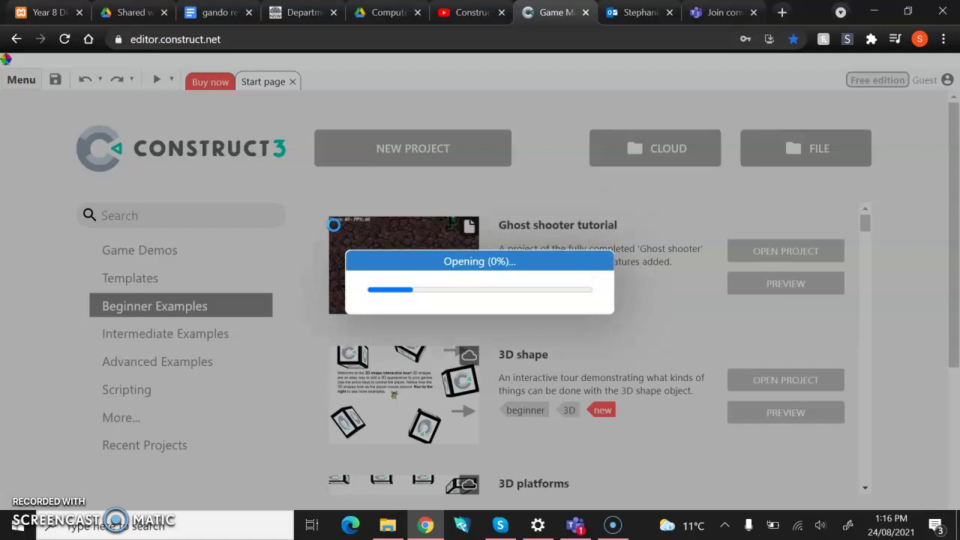
Review the existing events in Event sheet 1 and the placement of the player and monsters in Layout 1
{"action": "scroll", "coordinate": [334, 269], "scroll_direction": "down", "scroll_amount": 4}
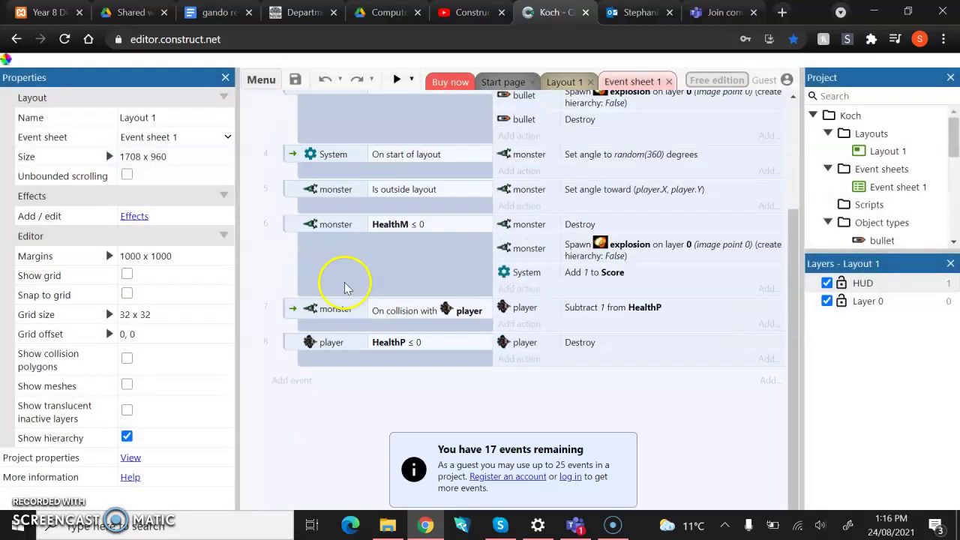
{"action": "scroll", "coordinate": [341, 278], "scroll_direction": "up", "scroll_amount": 3}
{"action": "left_click", "coordinate": [565, 81]}
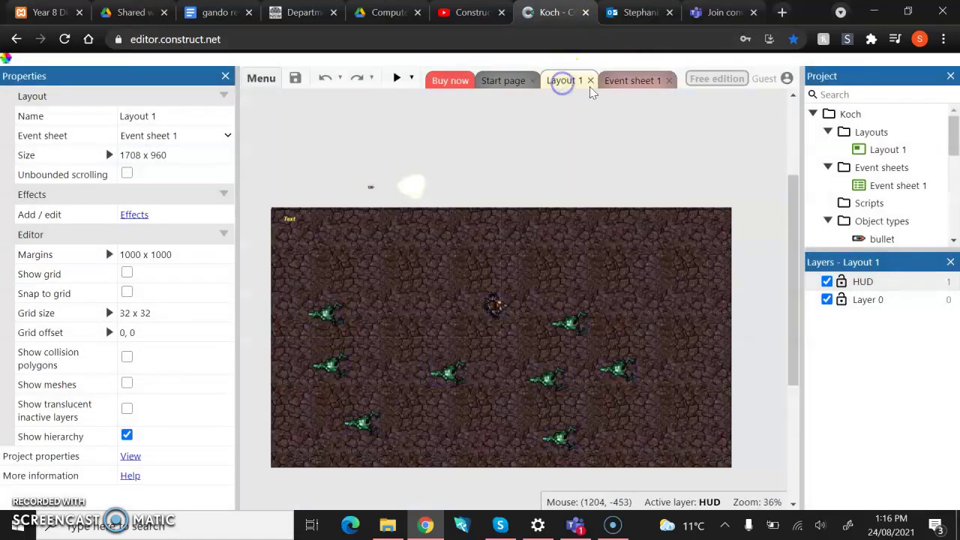
{"action": "left_click", "coordinate": [623, 81]}
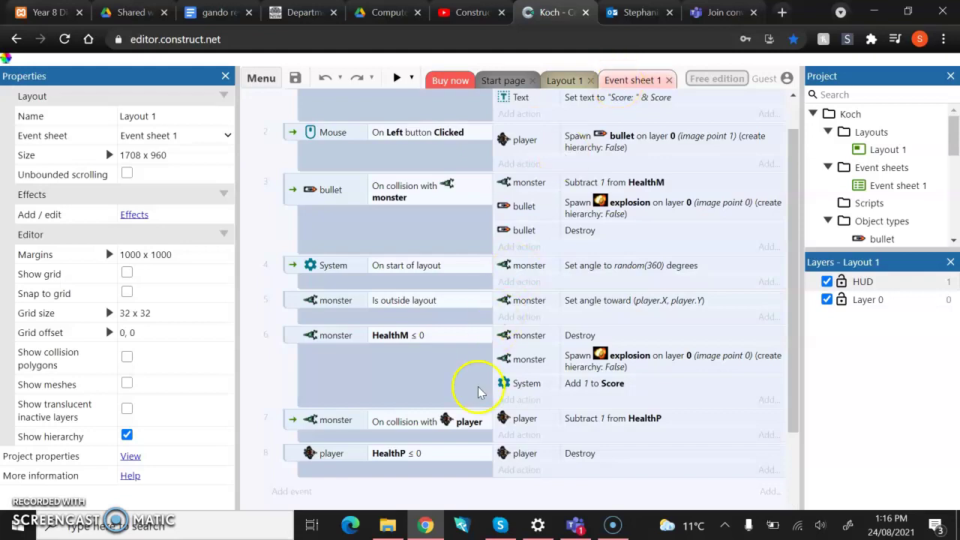
{"action": "scroll", "coordinate": [473, 426], "scroll_direction": "down", "scroll_amount": 1}
{"action": "scroll", "coordinate": [471, 425], "scroll_direction": "down", "scroll_amount": 1}
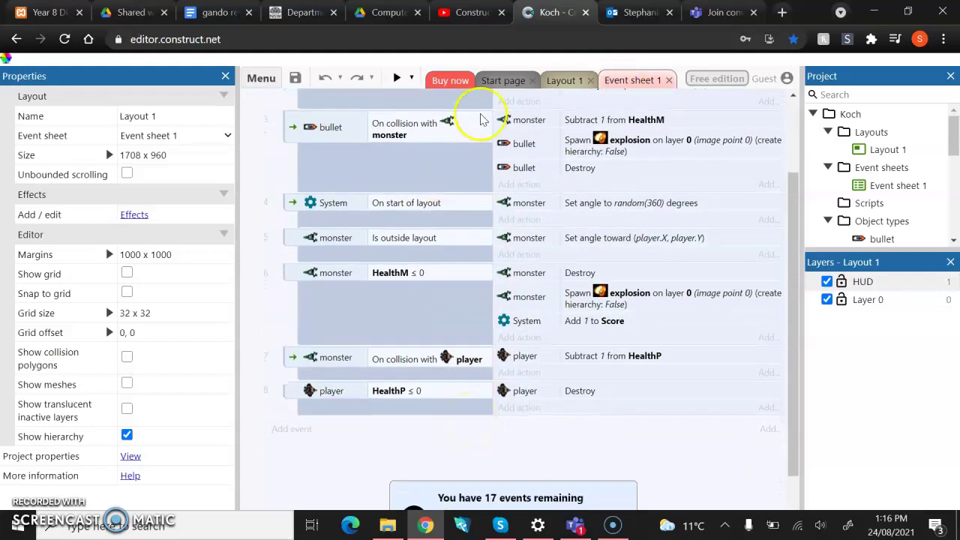
{"action": "scroll", "coordinate": [480, 165], "scroll_direction": "up", "scroll_amount": 3}
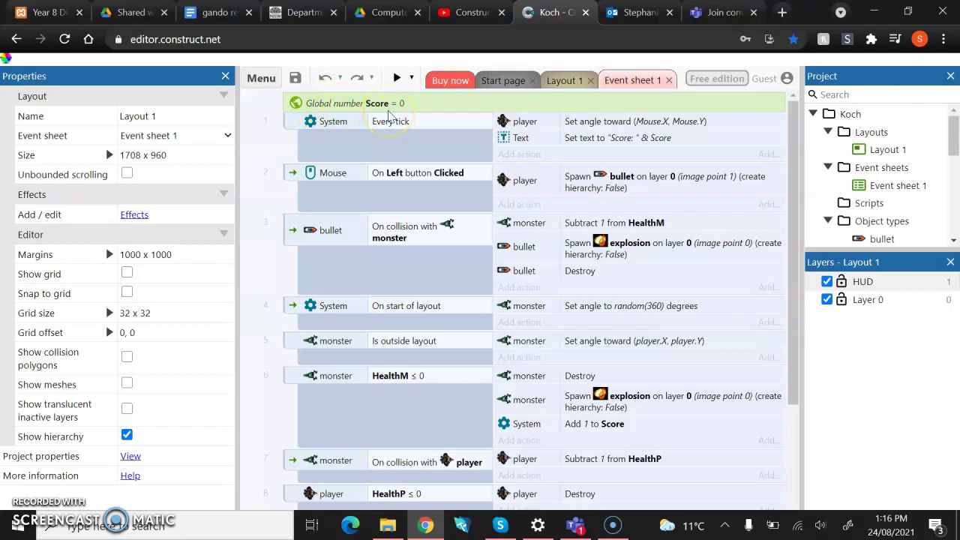
{"action": "scroll", "coordinate": [389, 112], "scroll_direction": "down", "scroll_amount": 1}
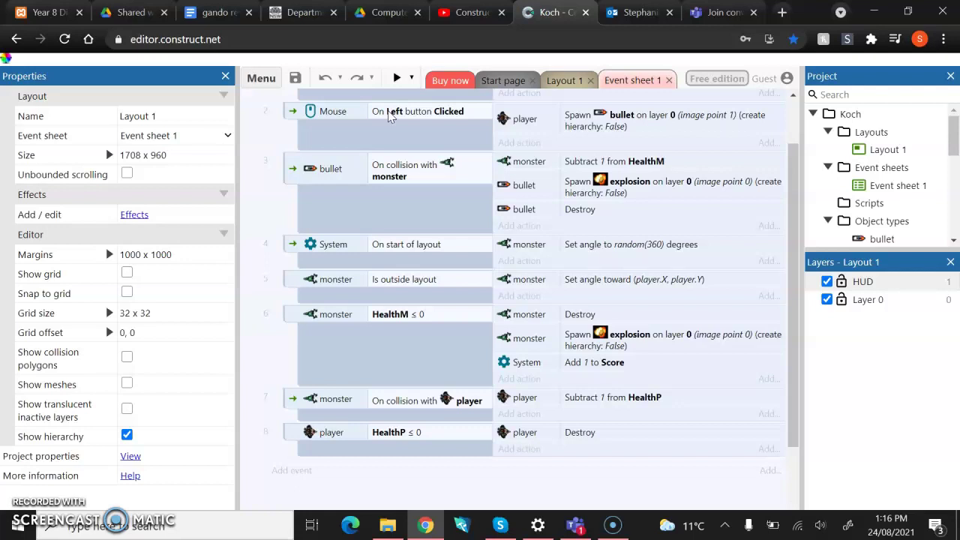
{"action": "scroll", "coordinate": [389, 113], "scroll_direction": "up", "scroll_amount": 1}
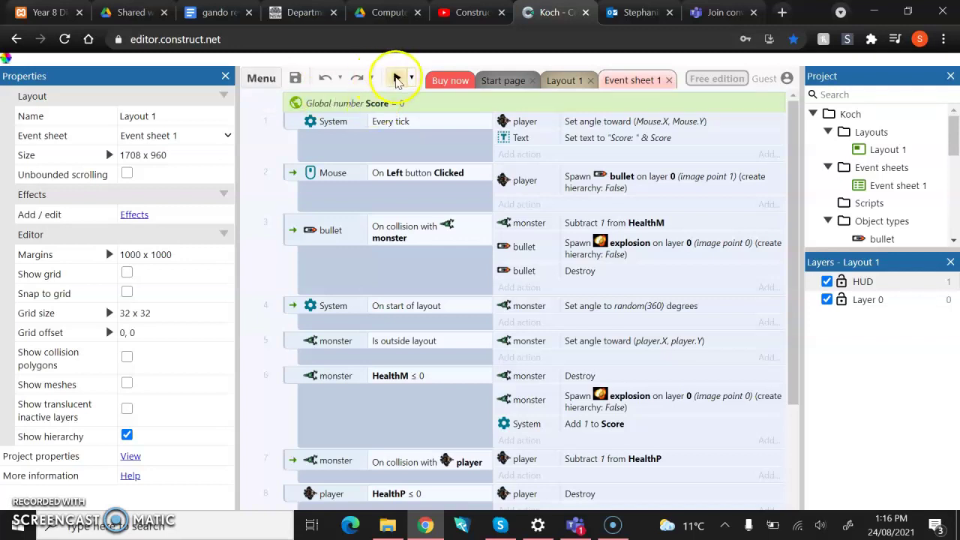
{"action": "left_click", "coordinate": [563, 83]}
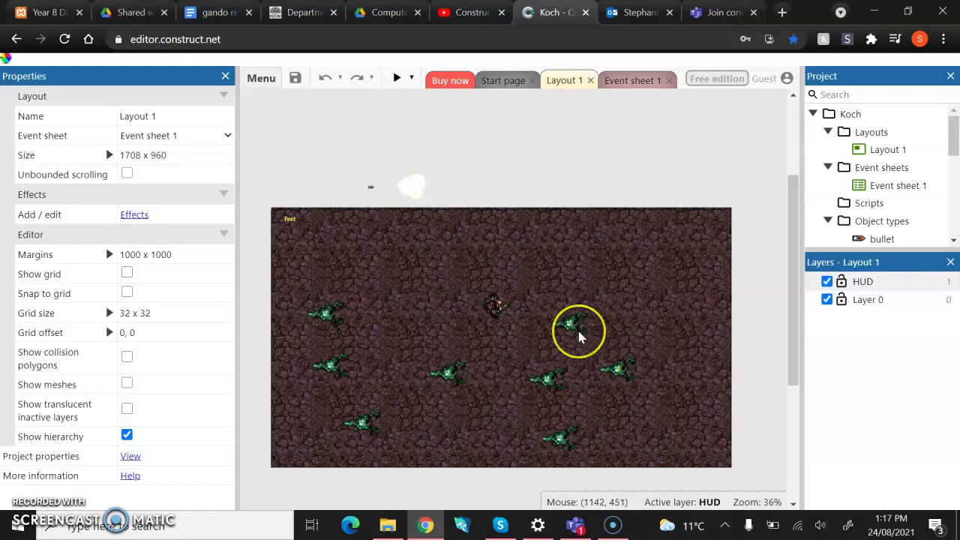
Add a new event at the end of Event sheet 1 with the System condition Every X seconds and an interval of 3 seconds
{"action": "left_click", "coordinate": [634, 80]}
{"action": "scroll", "coordinate": [473, 229], "scroll_direction": "down", "scroll_amount": 3}
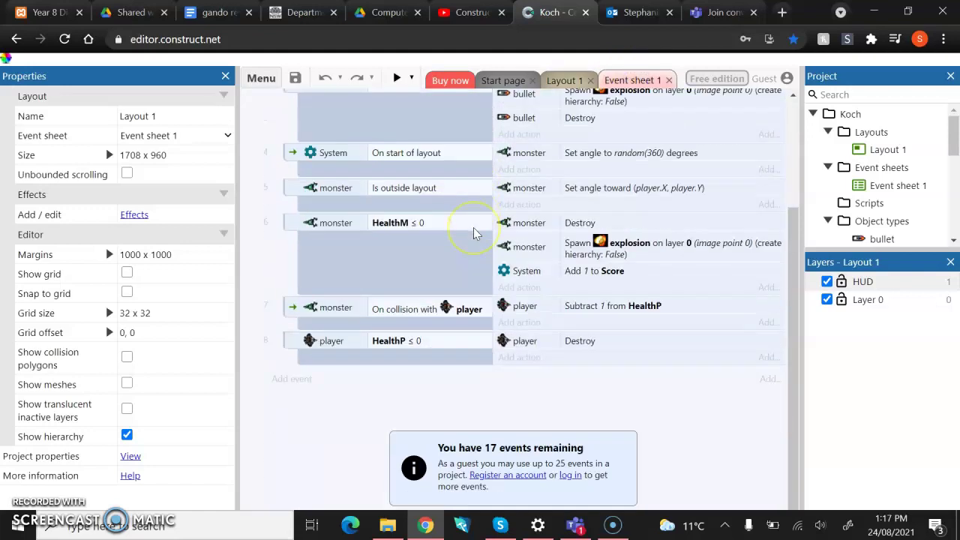
{"action": "left_click", "coordinate": [284, 381]}
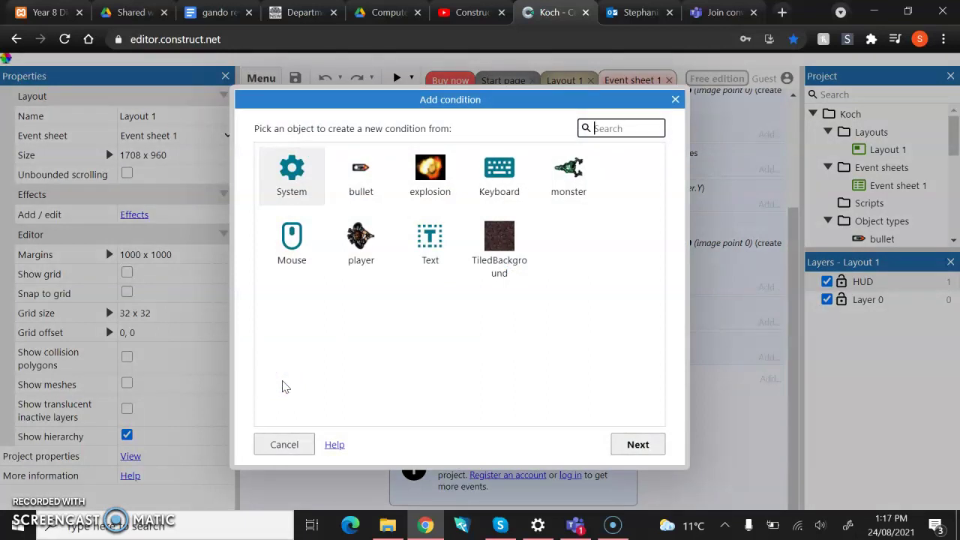
{"action": "left_click", "coordinate": [301, 256]}
{"action": "double_click", "coordinate": [289, 162]}
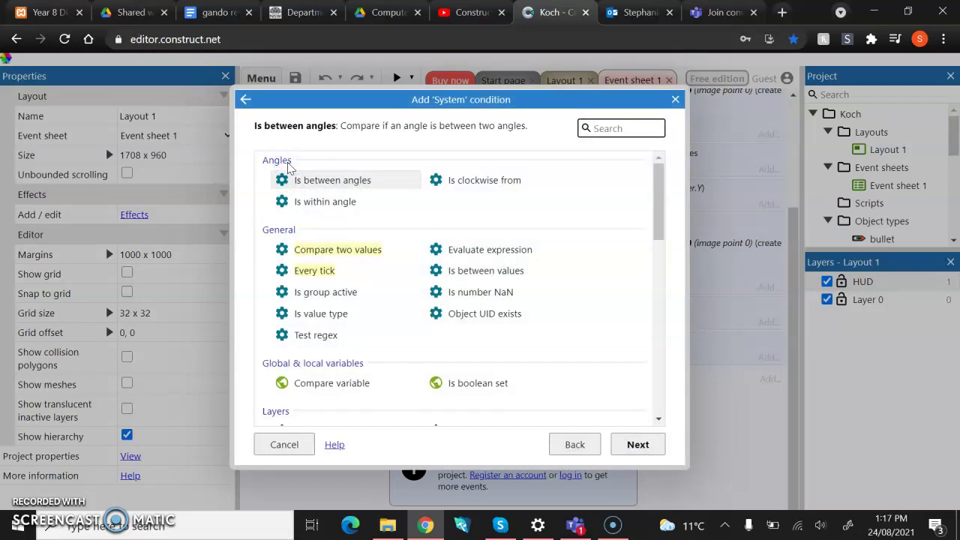
{"action": "type", "text": "seco"}
{"action": "left_click", "coordinate": [555, 187]}
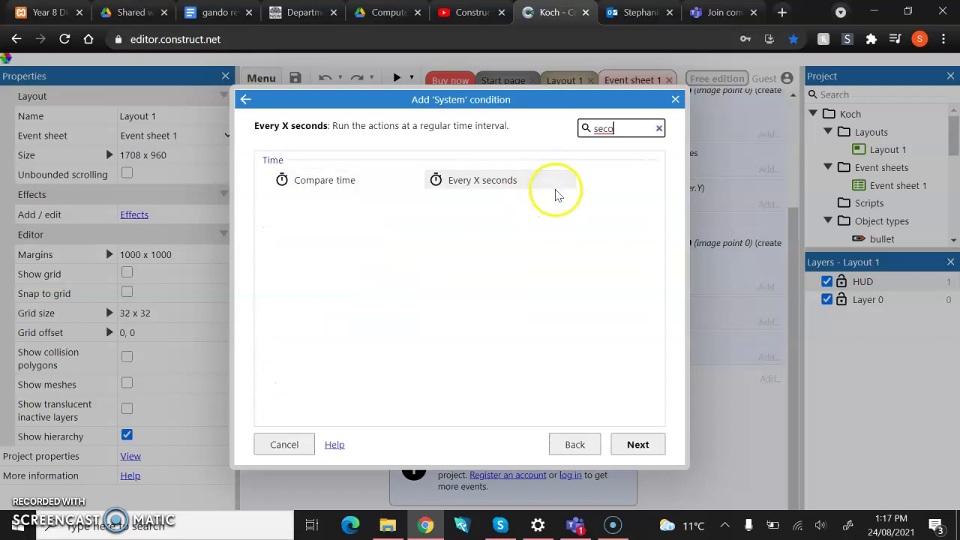
{"action": "double_click", "coordinate": [457, 184]}
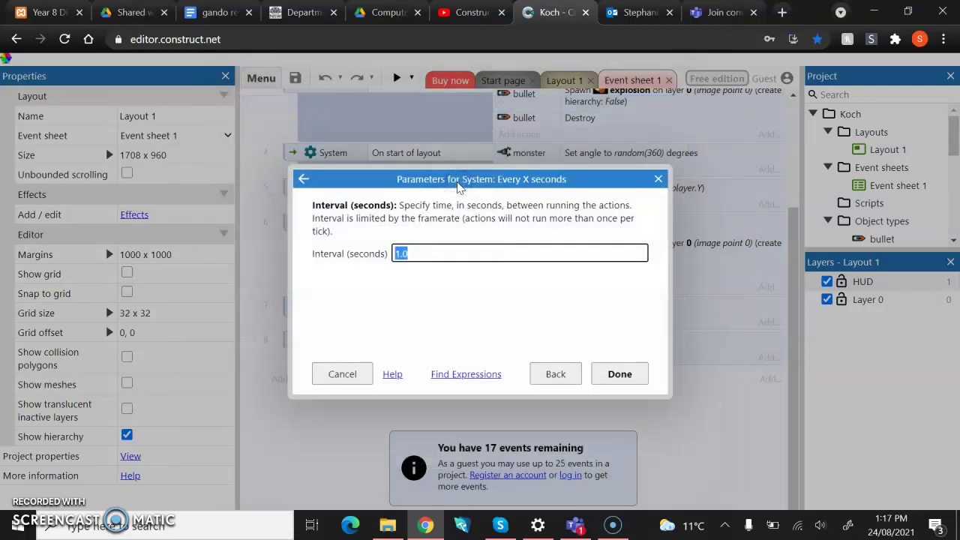
{"action": "type", "text": "3"}
{"action": "left_click", "coordinate": [462, 274]}
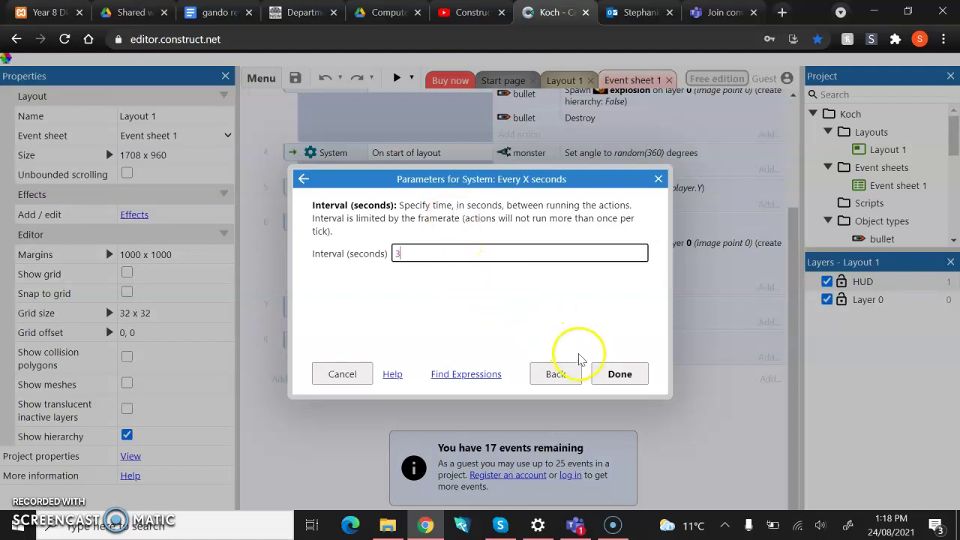
{"action": "left_click", "coordinate": [608, 374]}
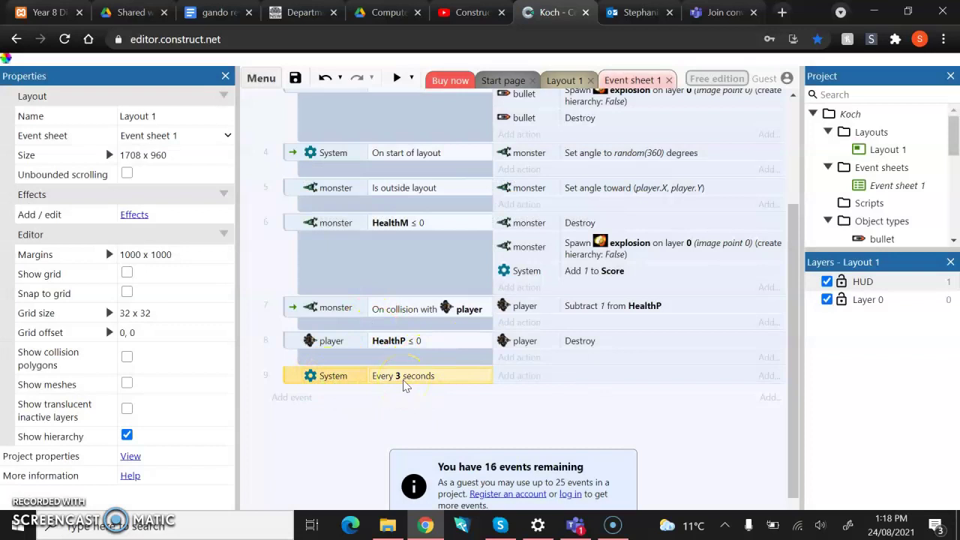
Start a System Create object action for the Every 3 seconds event, with monster as the object and layer 0
{"action": "left_click", "coordinate": [540, 382]}
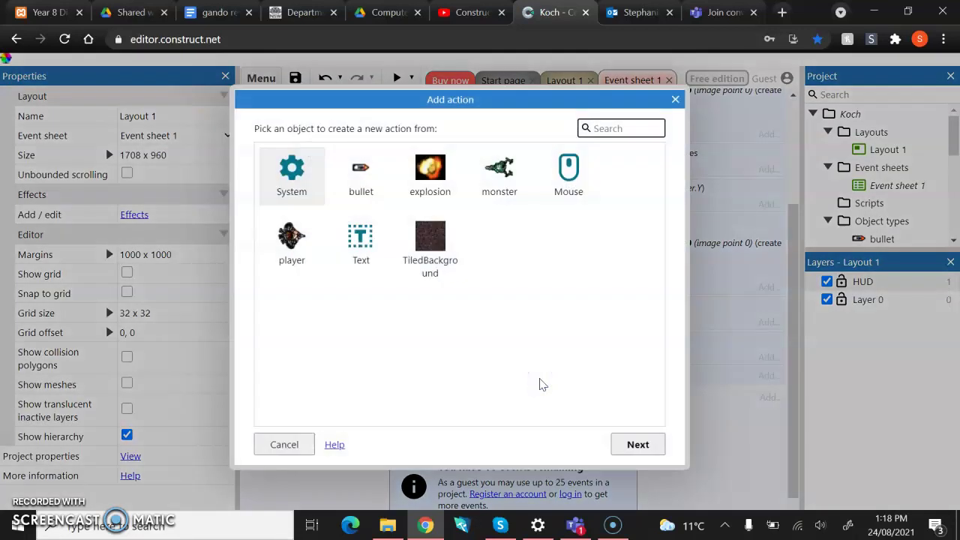
{"action": "double_click", "coordinate": [292, 171]}
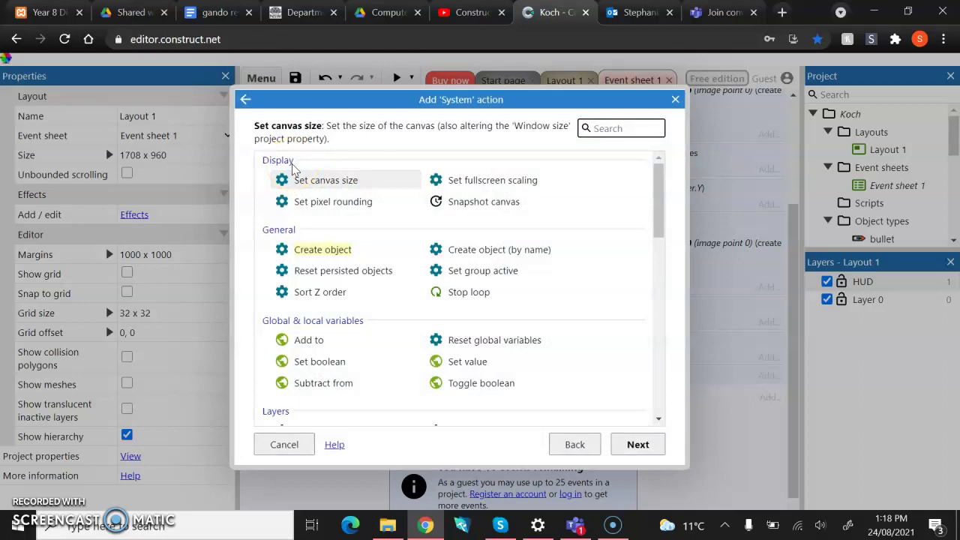
{"action": "type", "text": "creat"}
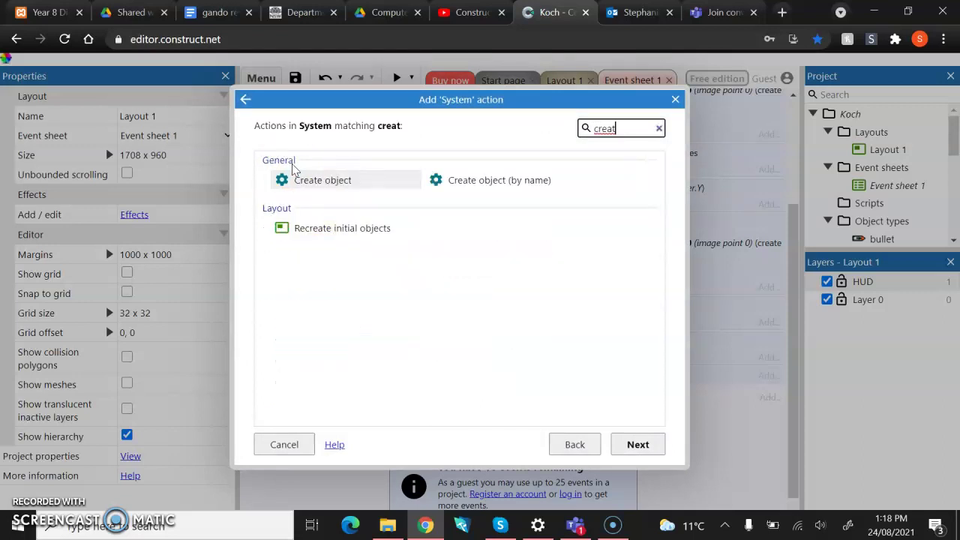
{"action": "left_click", "coordinate": [311, 180]}
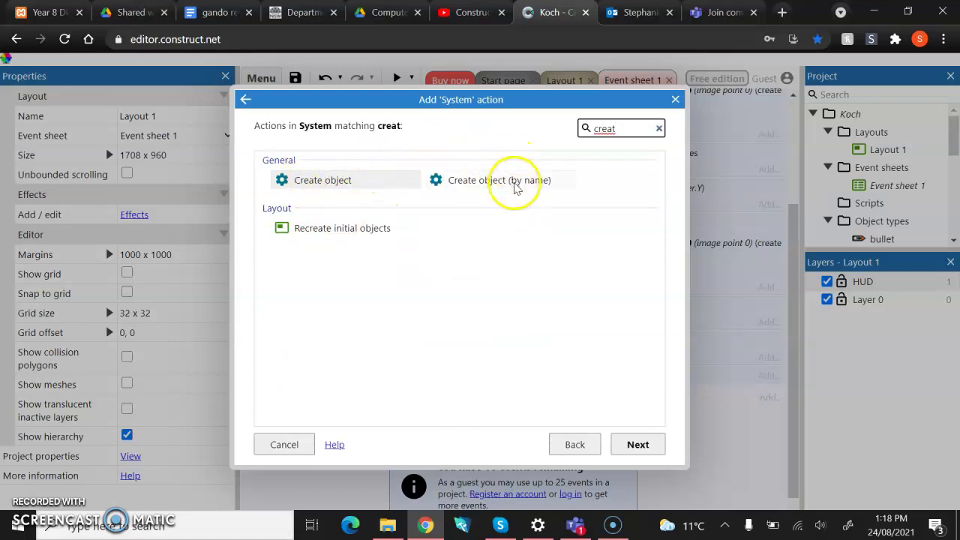
{"action": "double_click", "coordinate": [327, 183]}
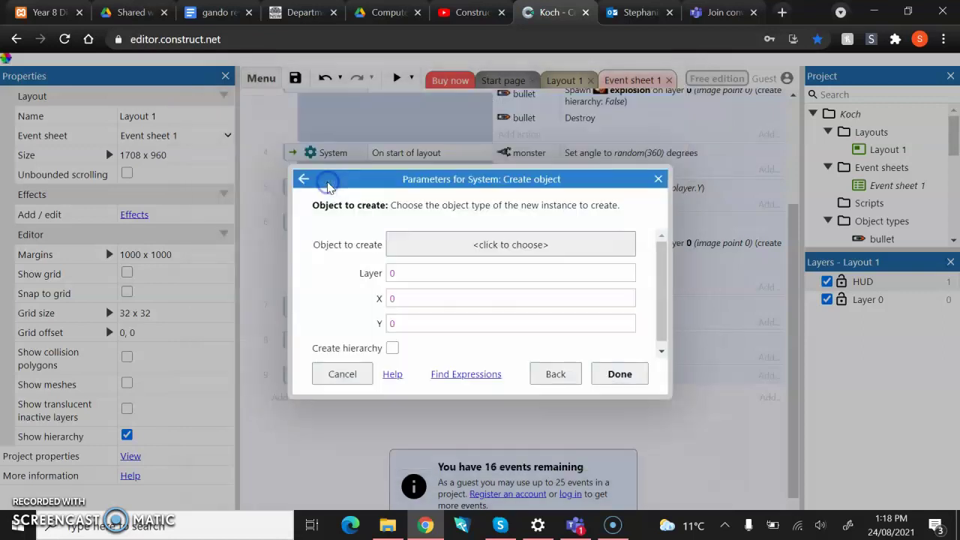
{"action": "left_click", "coordinate": [460, 244]}
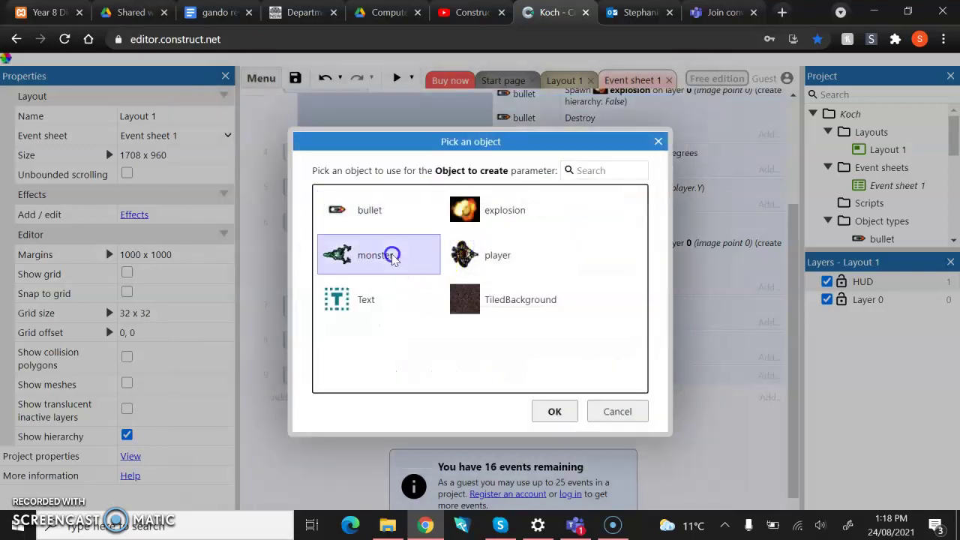
{"action": "double_click", "coordinate": [392, 256]}
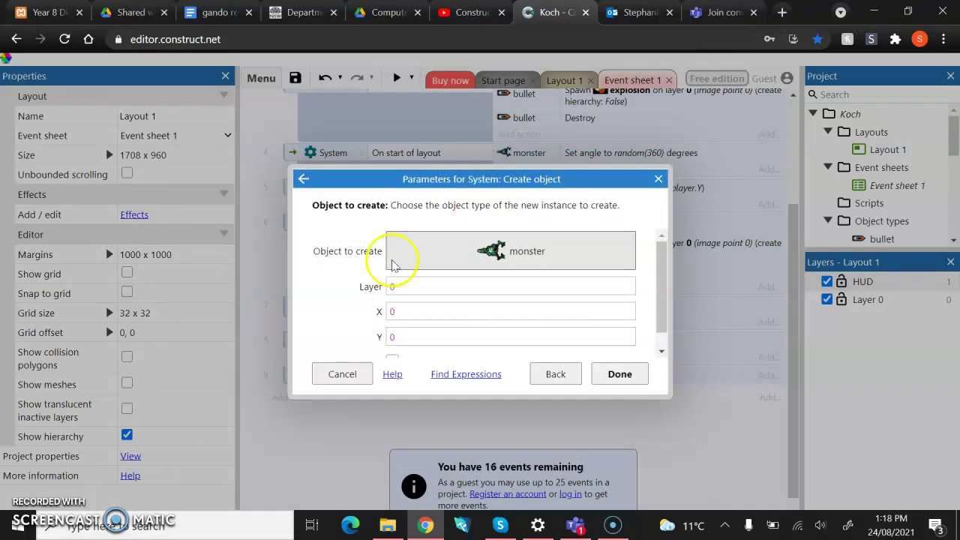
{"action": "left_click", "coordinate": [395, 285]}
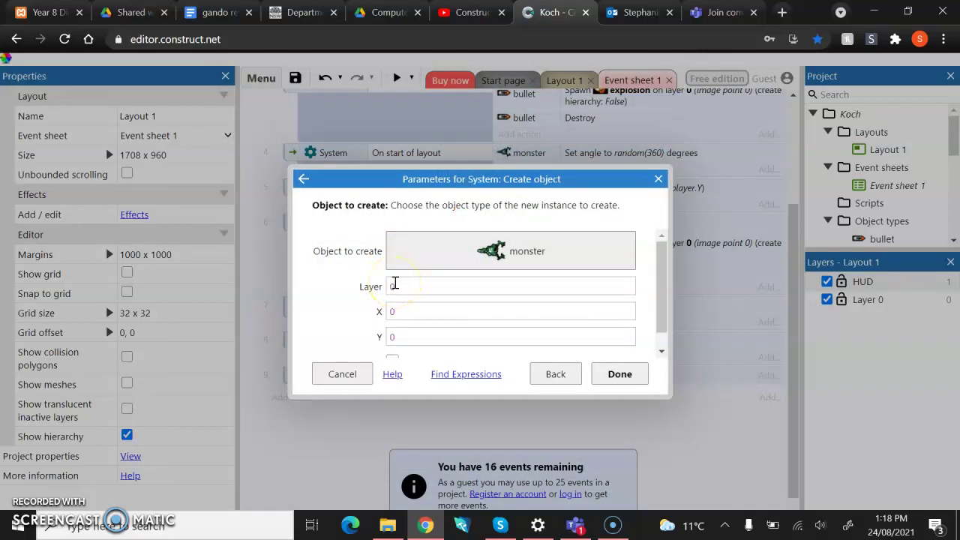
{"action": "scroll", "coordinate": [418, 283], "scroll_direction": "down", "scroll_amount": 1}
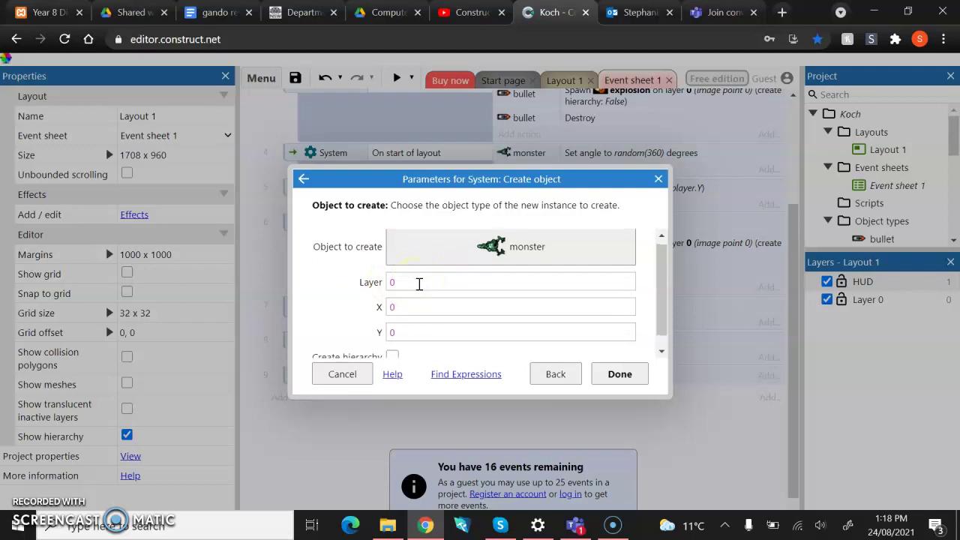
{"action": "left_click", "coordinate": [408, 280]}
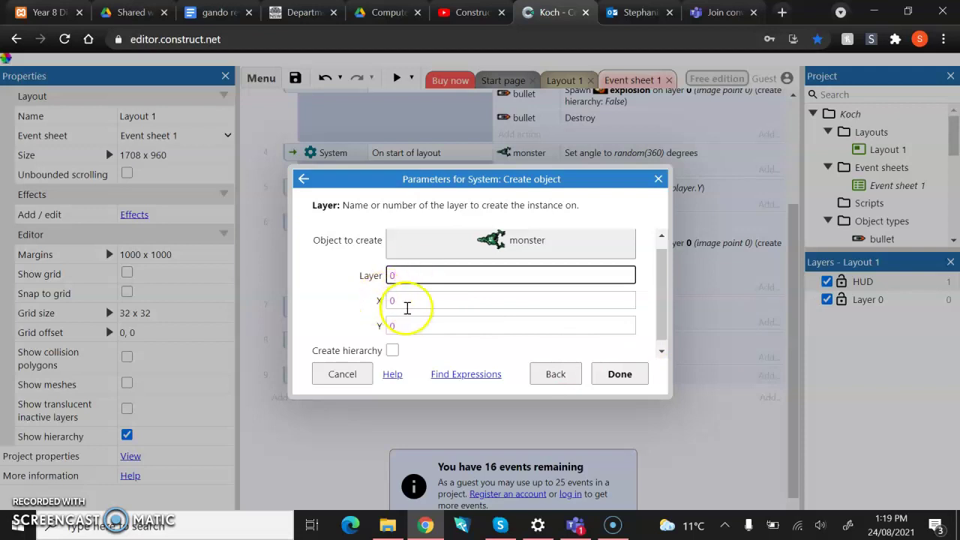
Set the X coordinate of the created monster to LayoutWidth + 100
{"action": "left_click", "coordinate": [407, 304]}
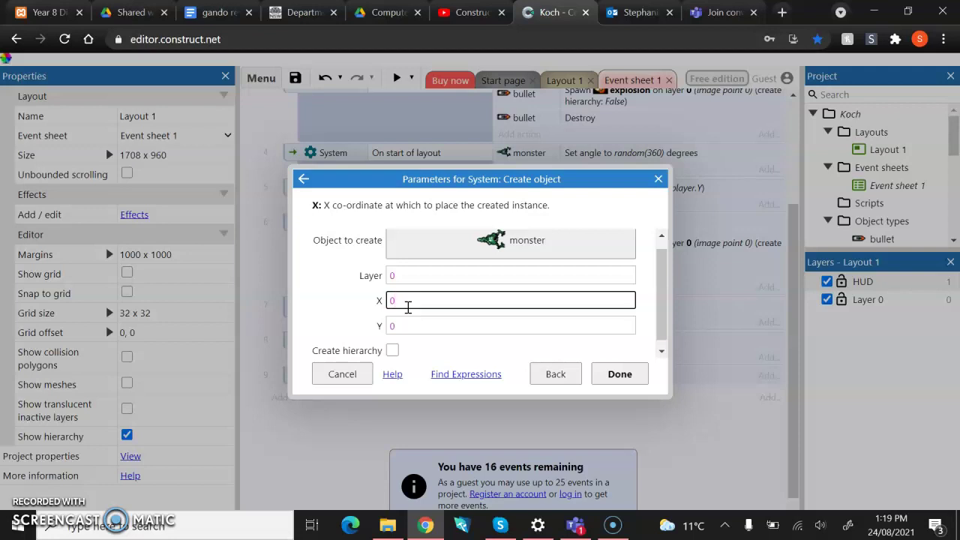
{"action": "key", "text": "BackSpace"}
{"action": "type", "text": "Layout"}
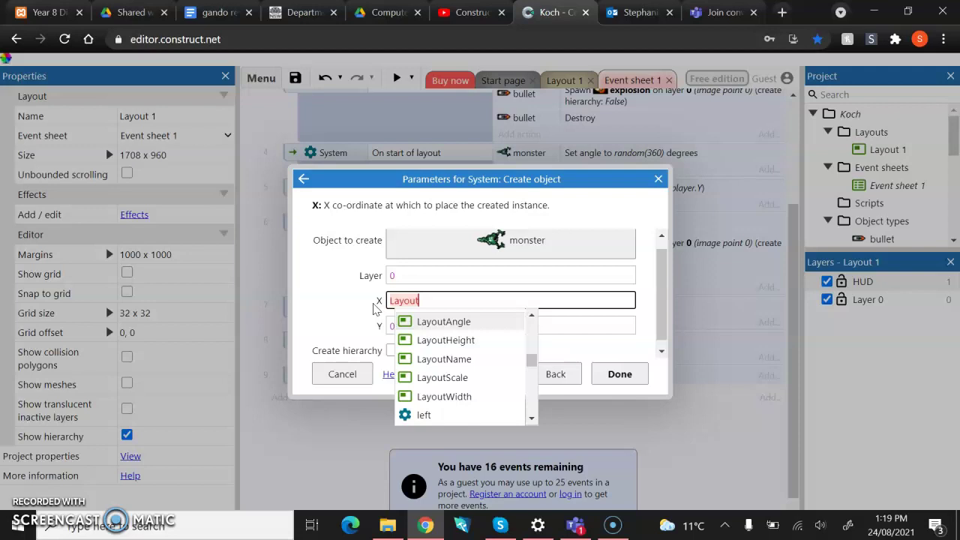
{"action": "type", "text": "Wid"}
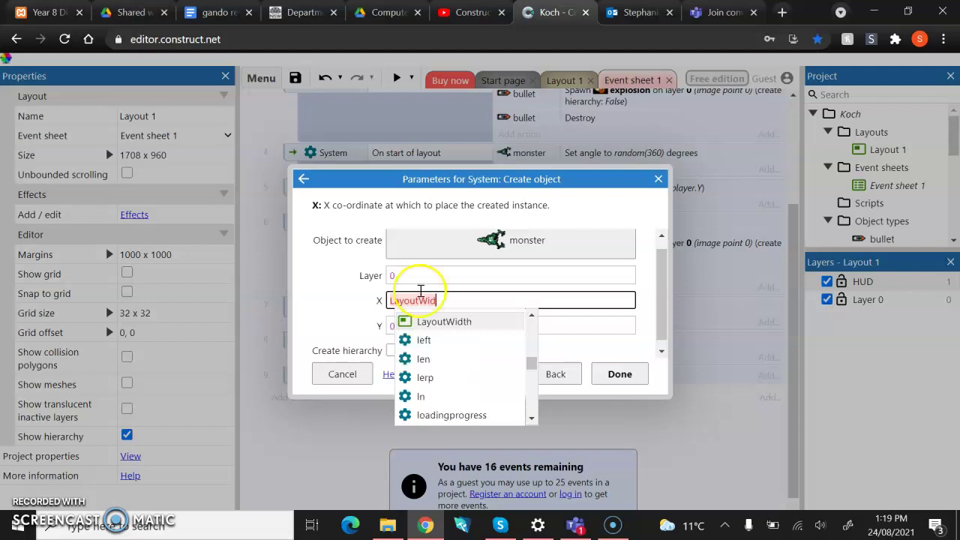
{"action": "left_click", "coordinate": [456, 321]}
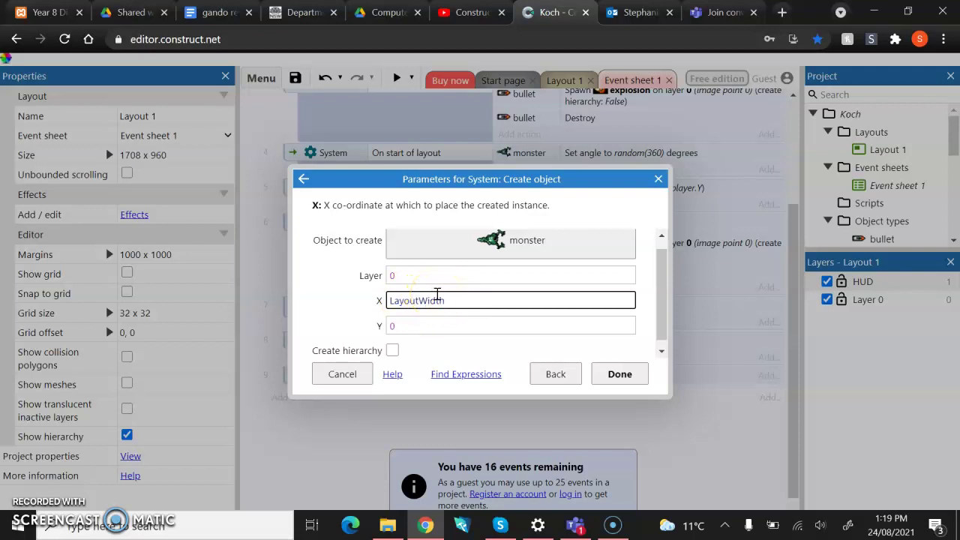
{"action": "type", "text": "+ 100"}
{"action": "left_click", "coordinate": [438, 299]}
Set the Y coordinate of the created monster to random(LayoutHeight)
{"action": "left_click", "coordinate": [406, 326]}
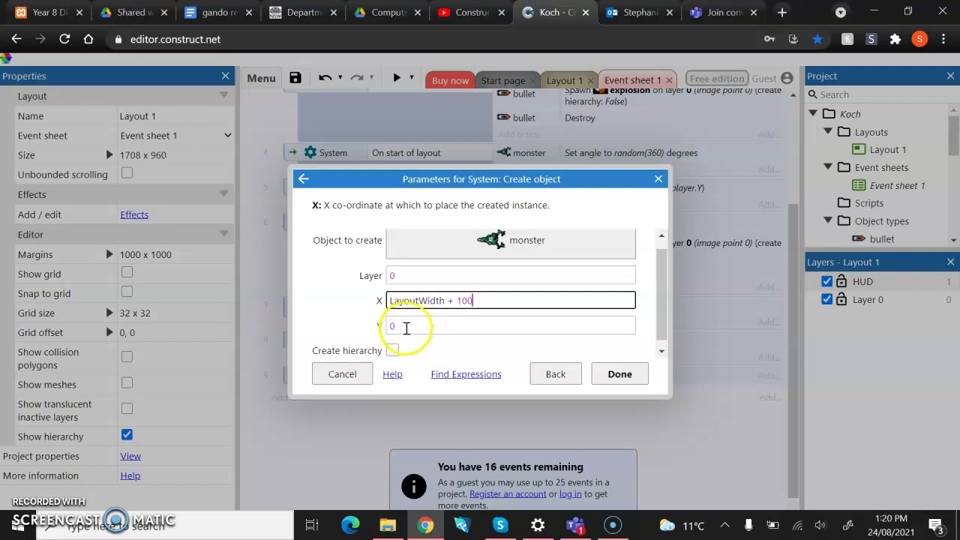
{"action": "key", "text": "BackSpace"}
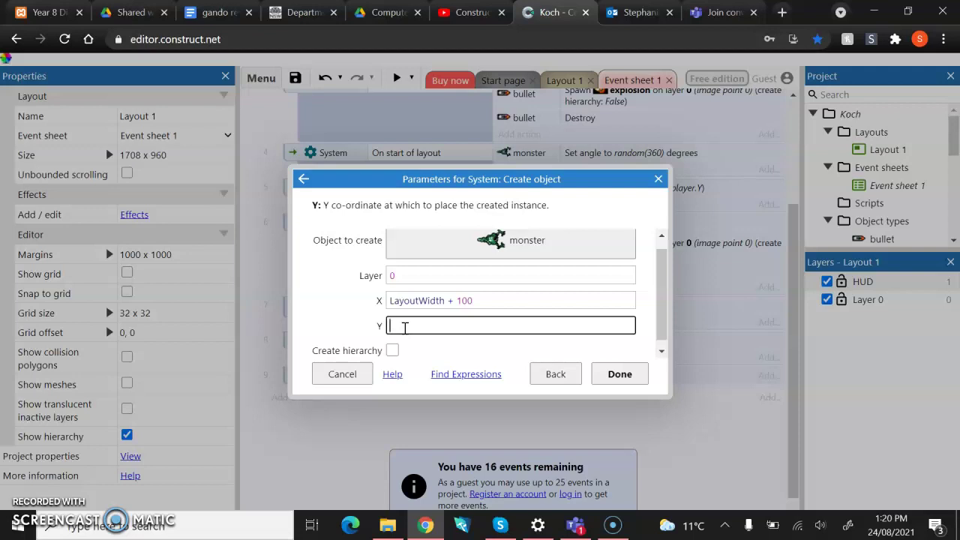
{"action": "type", "text": "ran"}
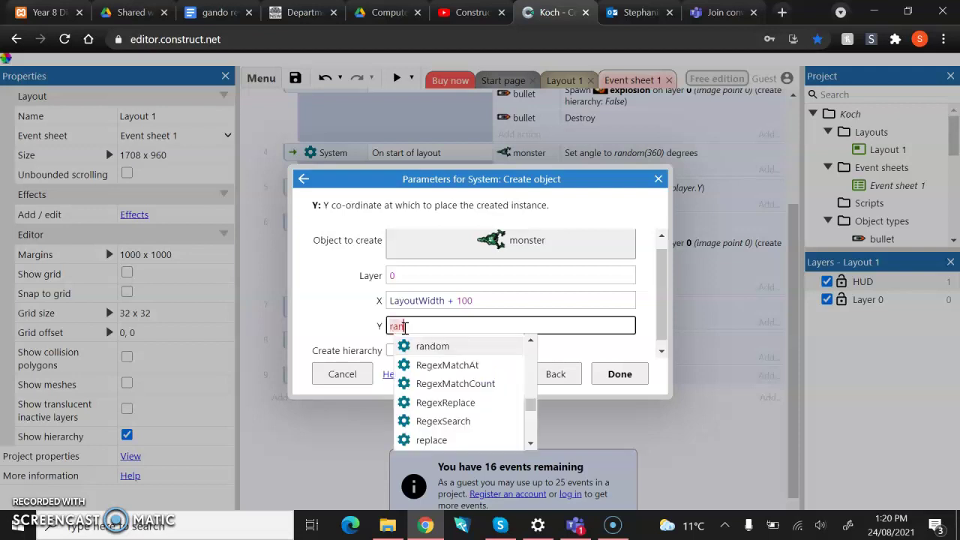
{"action": "left_click", "coordinate": [456, 346]}
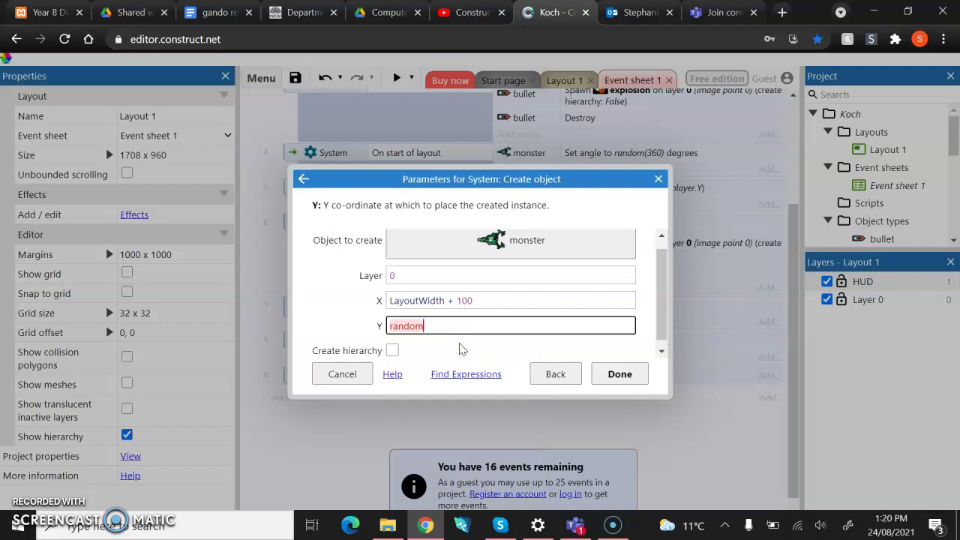
{"action": "type", "text": "("}
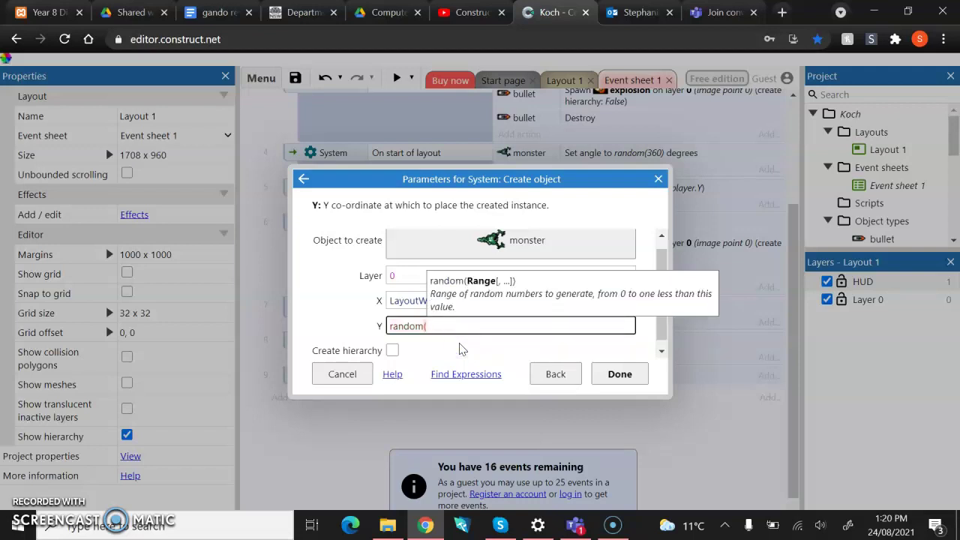
{"action": "type", "text": "LayoutH"}
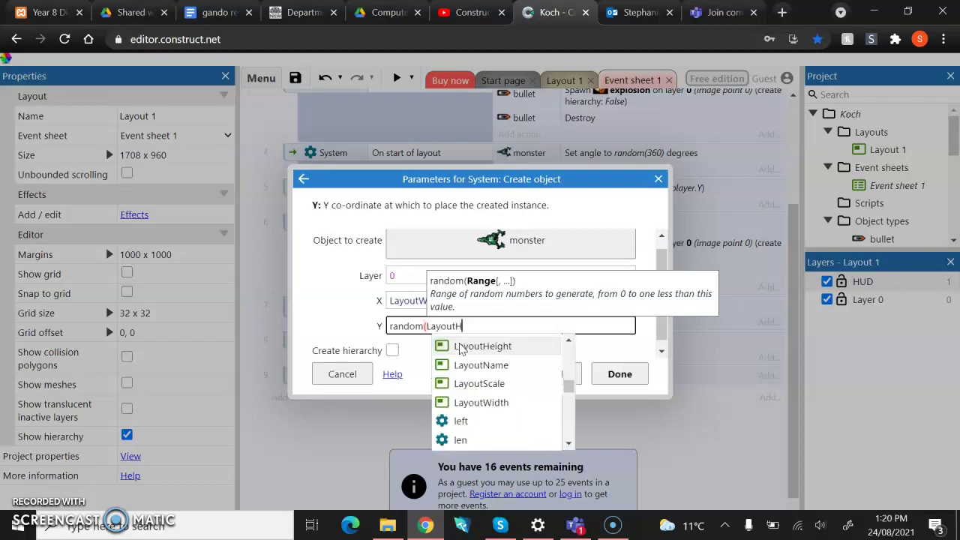
{"action": "left_click", "coordinate": [491, 349]}
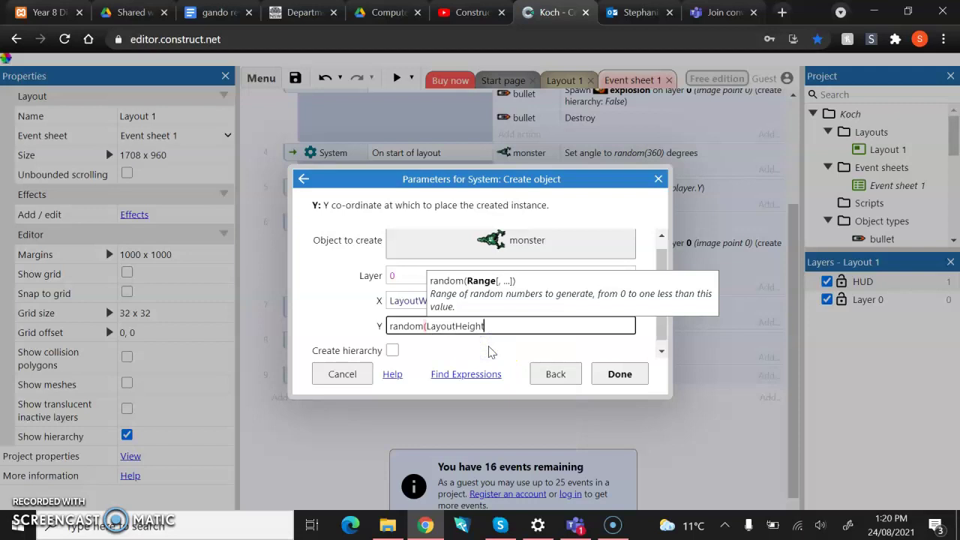
{"action": "type", "text": ")"}
{"action": "left_click", "coordinate": [441, 351]}
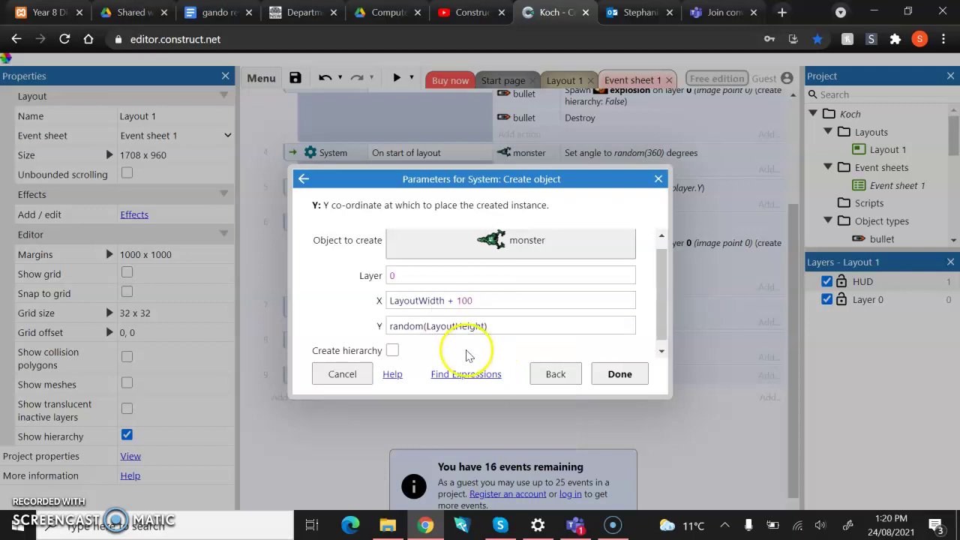
Add the completed Create object action to the Every 3 seconds event and save the project
{"action": "left_click", "coordinate": [387, 301]}
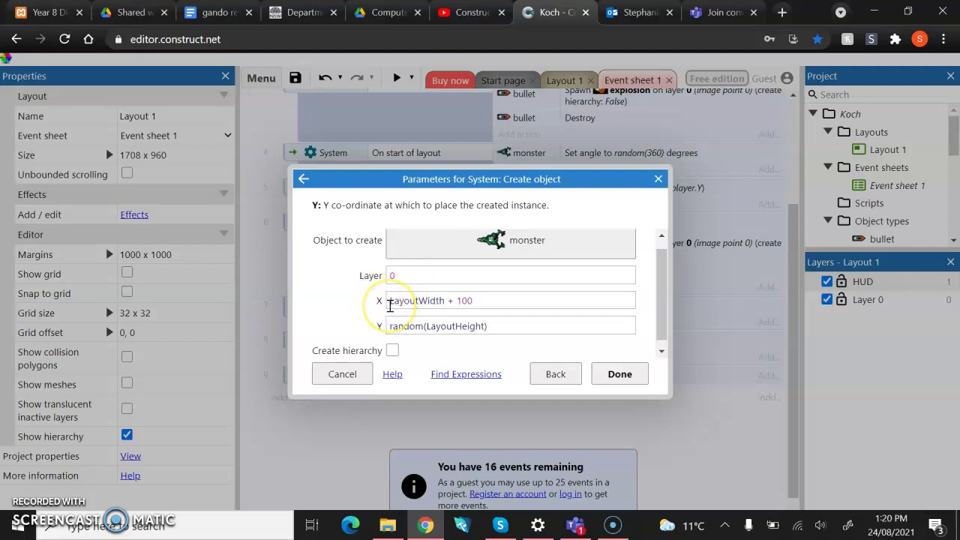
{"action": "left_click", "coordinate": [412, 328]}
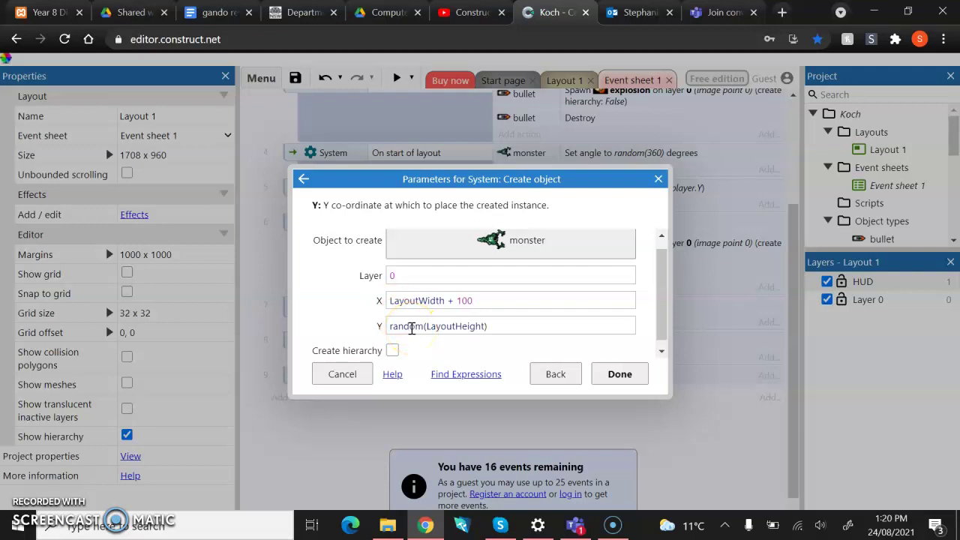
{"action": "left_click", "coordinate": [623, 376]}
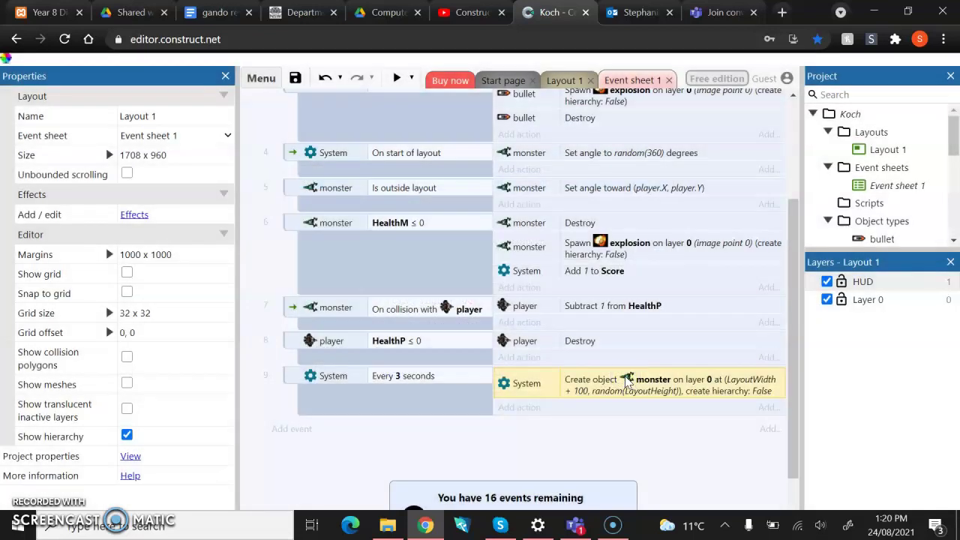
{"action": "left_click", "coordinate": [622, 396]}
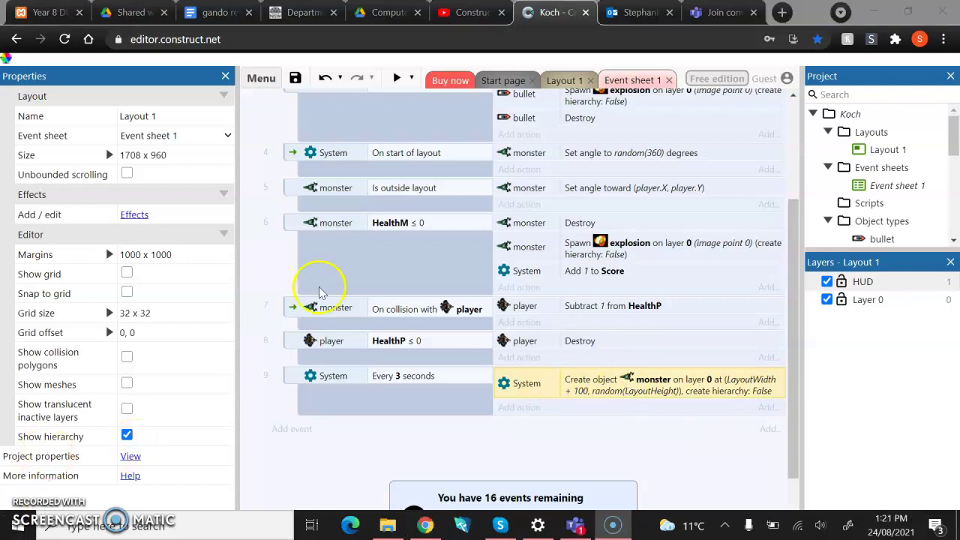
{"action": "left_click", "coordinate": [296, 78]}
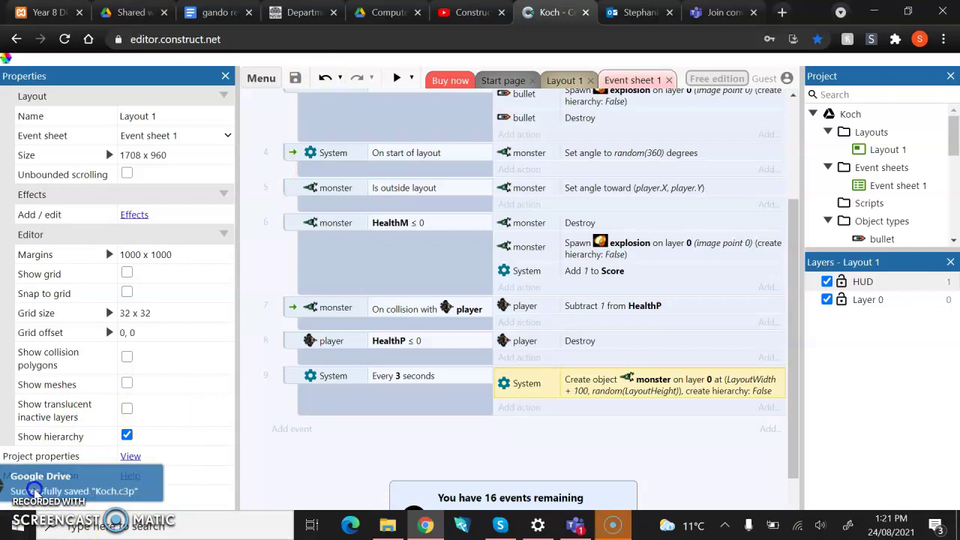
Preview the game, shoot at the monsters to test spawning and scoring, and close the preview
{"action": "left_click", "coordinate": [397, 77]}
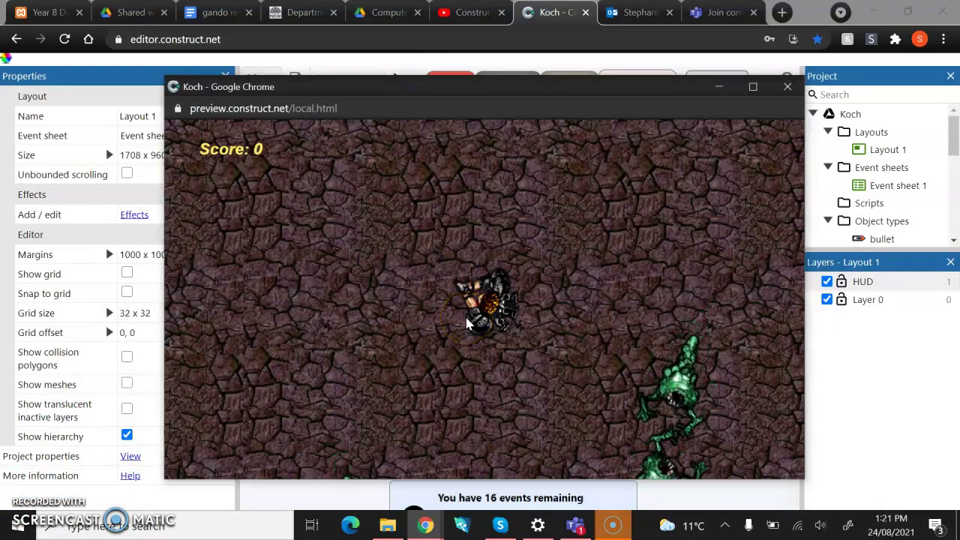
{"action": "left_click", "coordinate": [665, 411]}
{"action": "left_click", "coordinate": [666, 413]}
{"action": "left_click", "coordinate": [669, 415]}
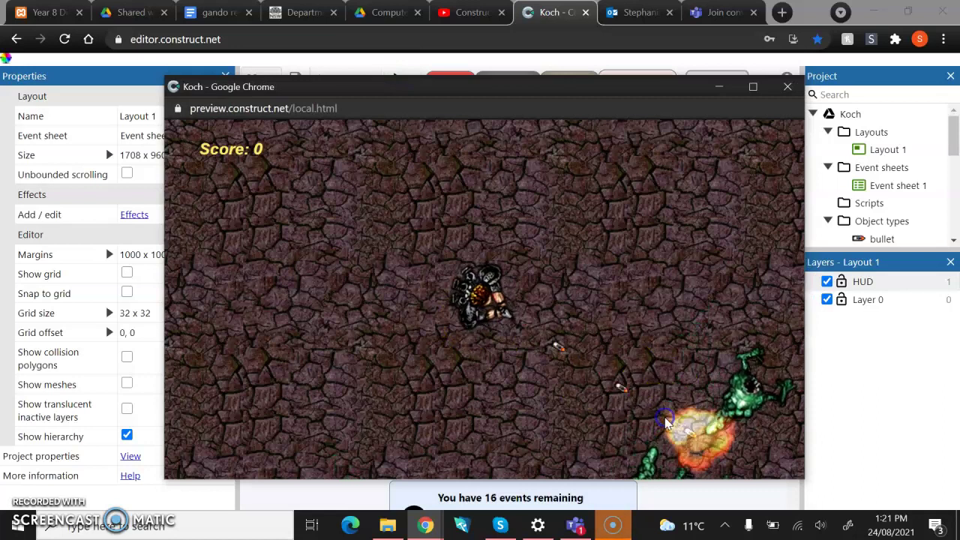
{"action": "left_click", "coordinate": [702, 406]}
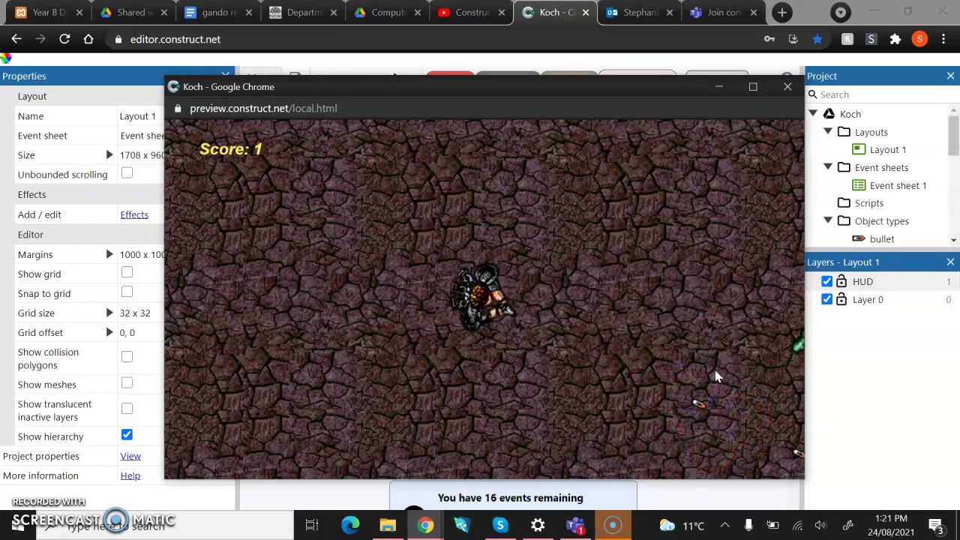
{"action": "left_click", "coordinate": [727, 340]}
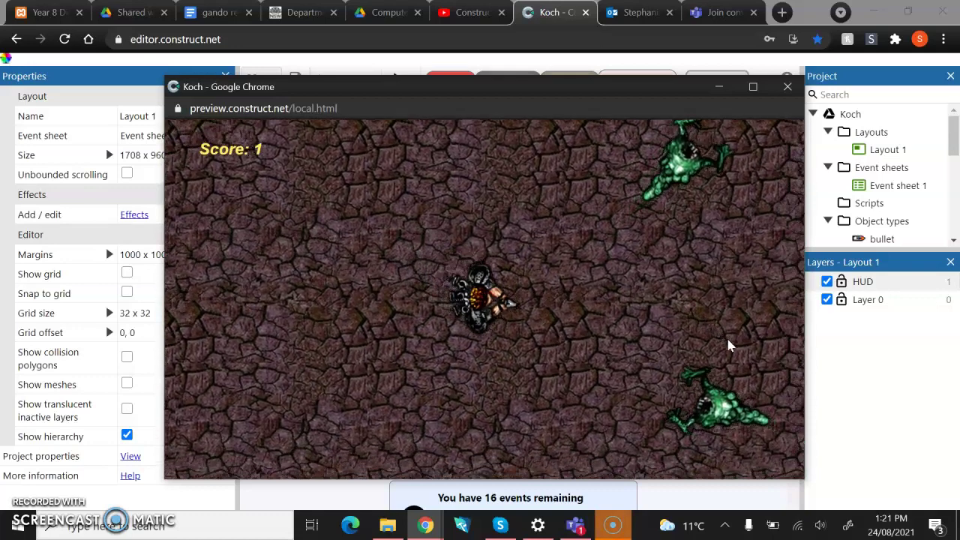
{"action": "left_click", "coordinate": [710, 343]}
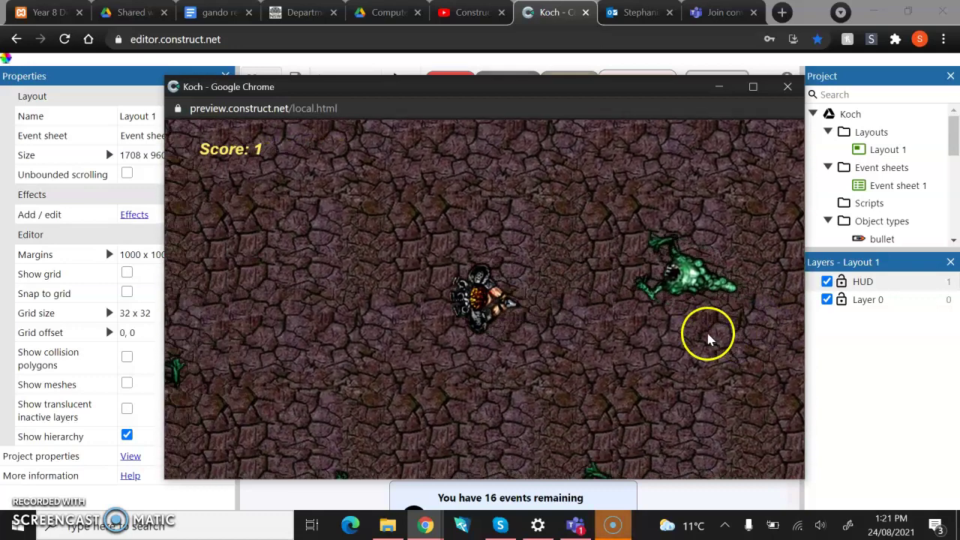
{"action": "left_click", "coordinate": [715, 277]}
{"action": "left_click", "coordinate": [596, 443]}
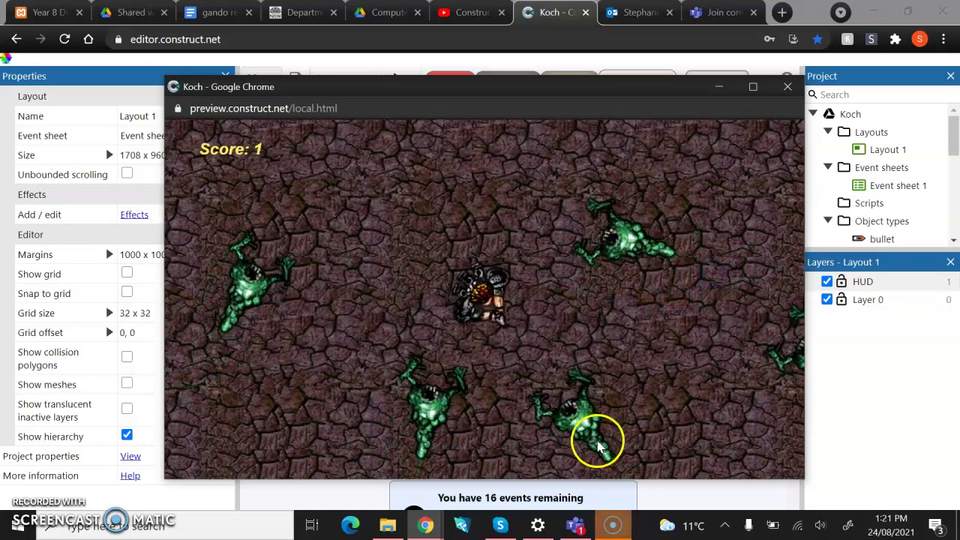
{"action": "left_click", "coordinate": [728, 120]}
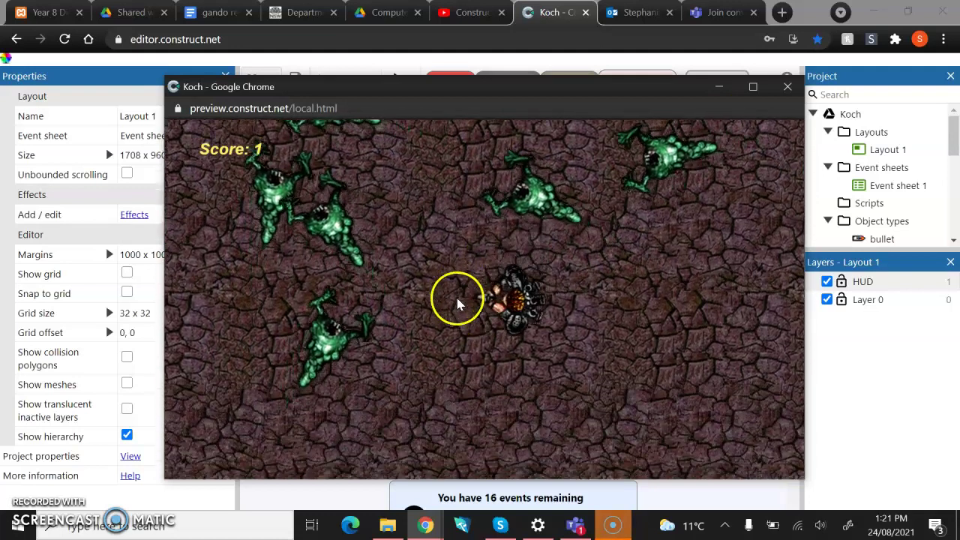
{"action": "left_click", "coordinate": [418, 262]}
{"action": "left_click", "coordinate": [439, 312]}
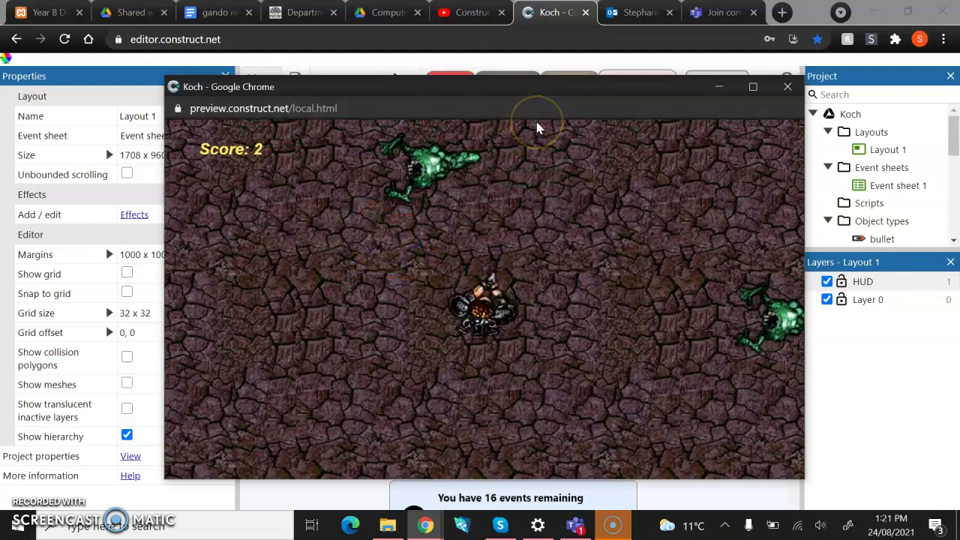
{"action": "left_click", "coordinate": [786, 87]}
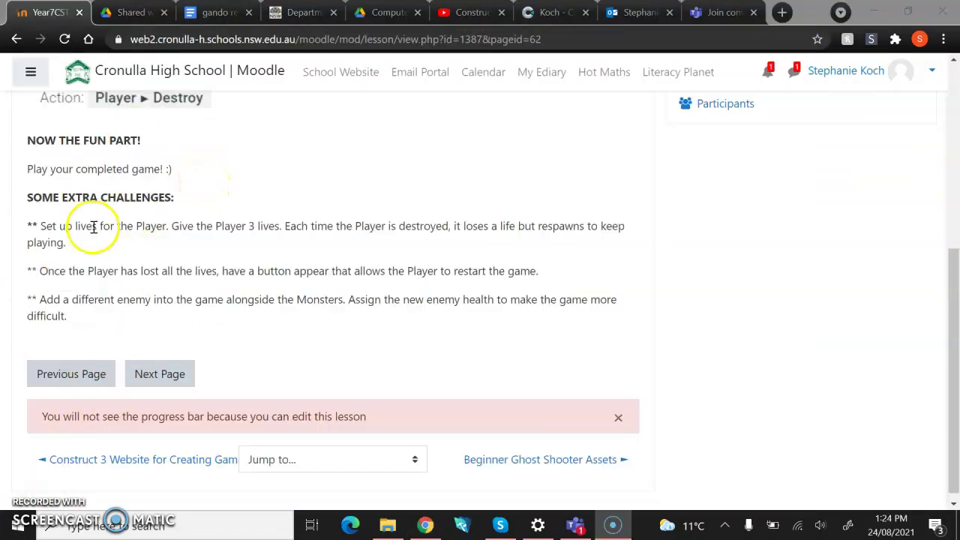
Read the extra challenges about player lives and a restart button on the Moodle lesson page
{"action": "left_click_drag", "start_coordinate": [27, 272], "coordinate": [68, 251]}
{"action": "left_click", "coordinate": [51, 227]}
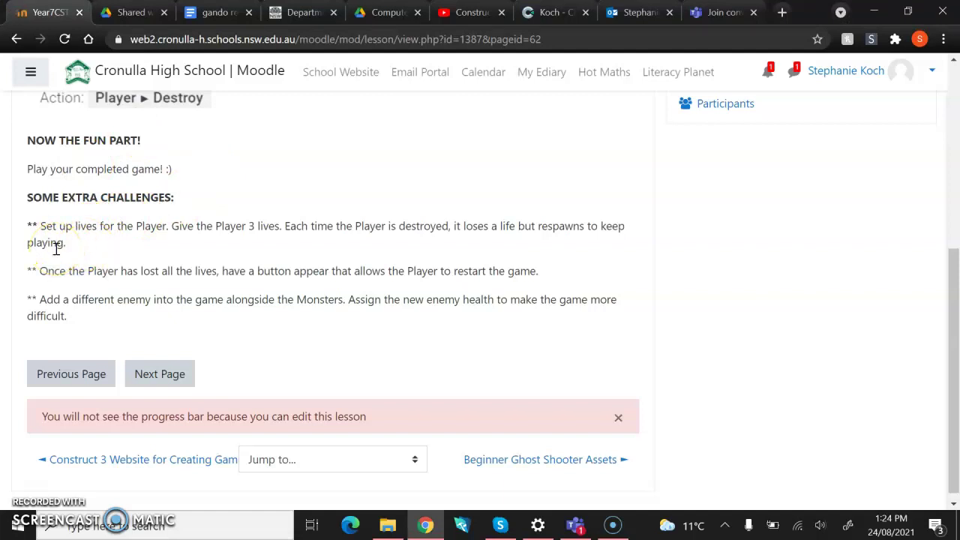
{"action": "left_click", "coordinate": [42, 269]}
{"action": "left_click_drag", "start_coordinate": [43, 271], "coordinate": [160, 271]}
{"action": "left_click", "coordinate": [165, 271]}
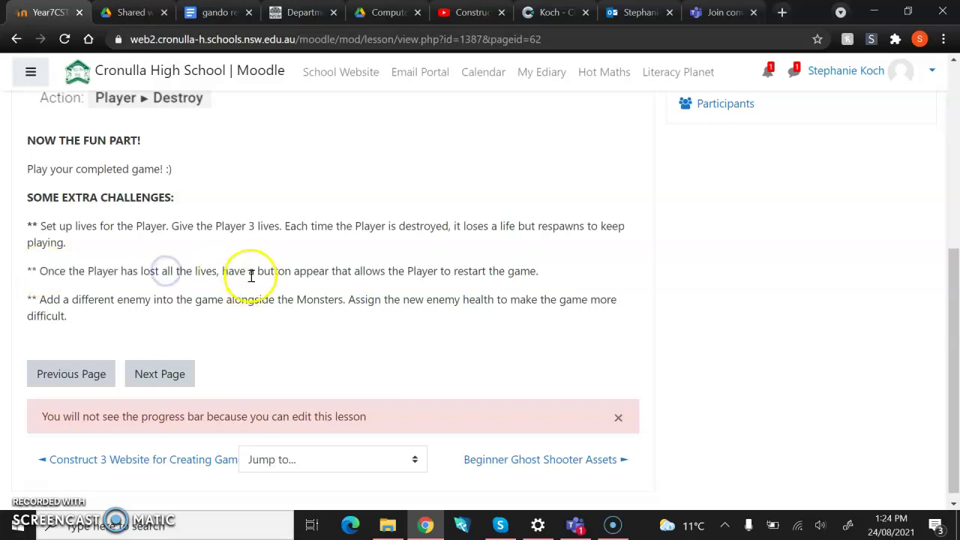